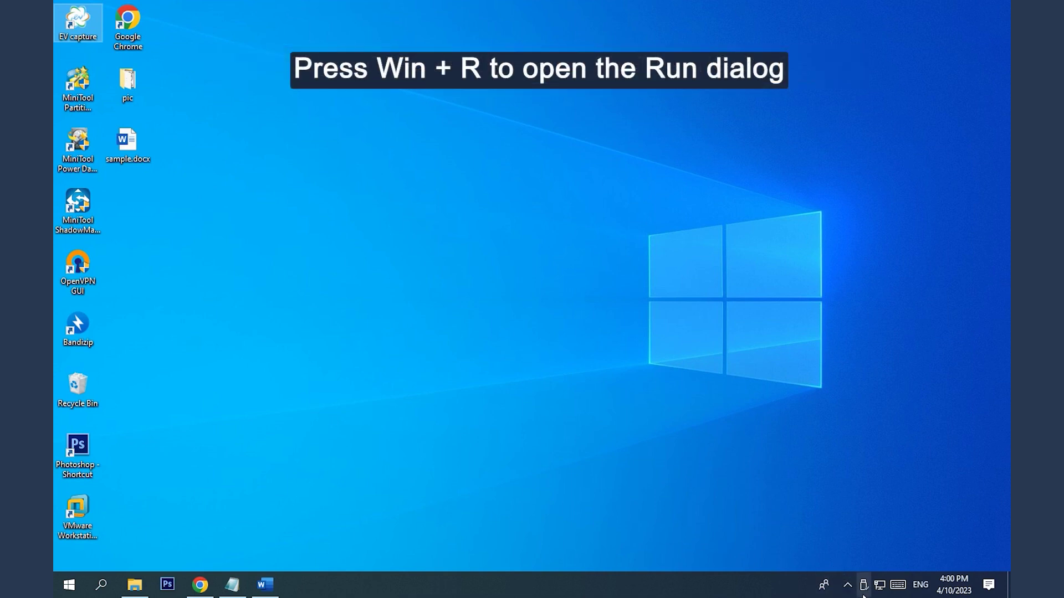
Launch Registry Editor by running regedit from the Run box.
{"action": "key", "text": "super+r"}
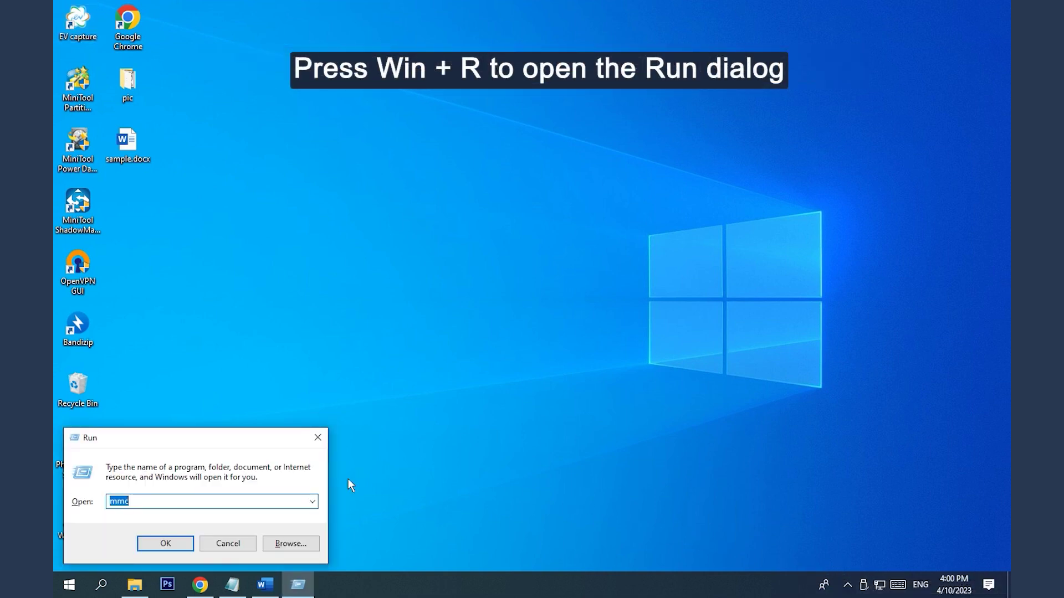
{"action": "type", "text": "regedit"}
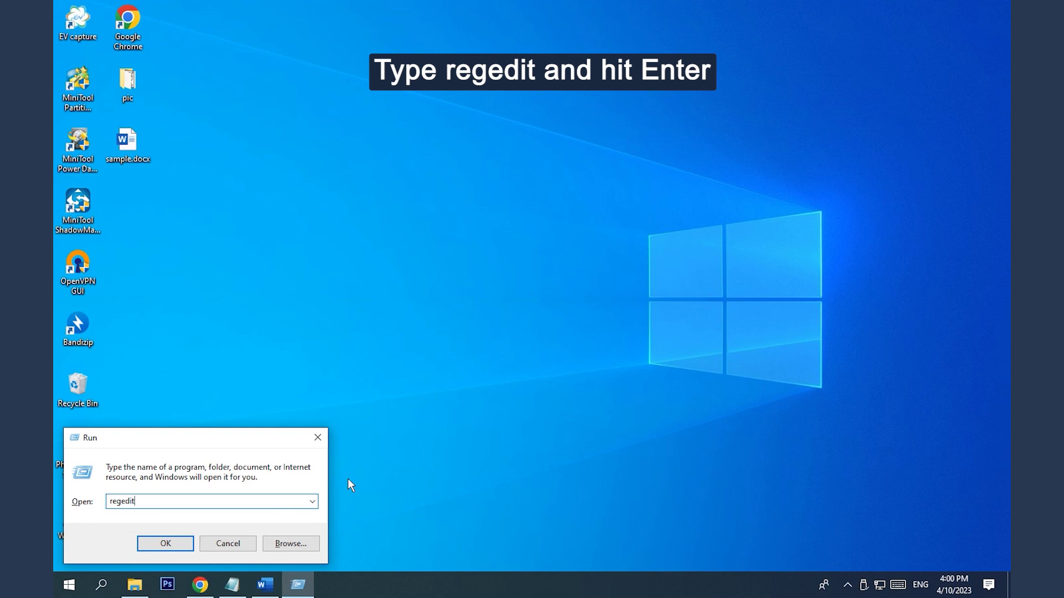
{"action": "key", "text": "Return"}
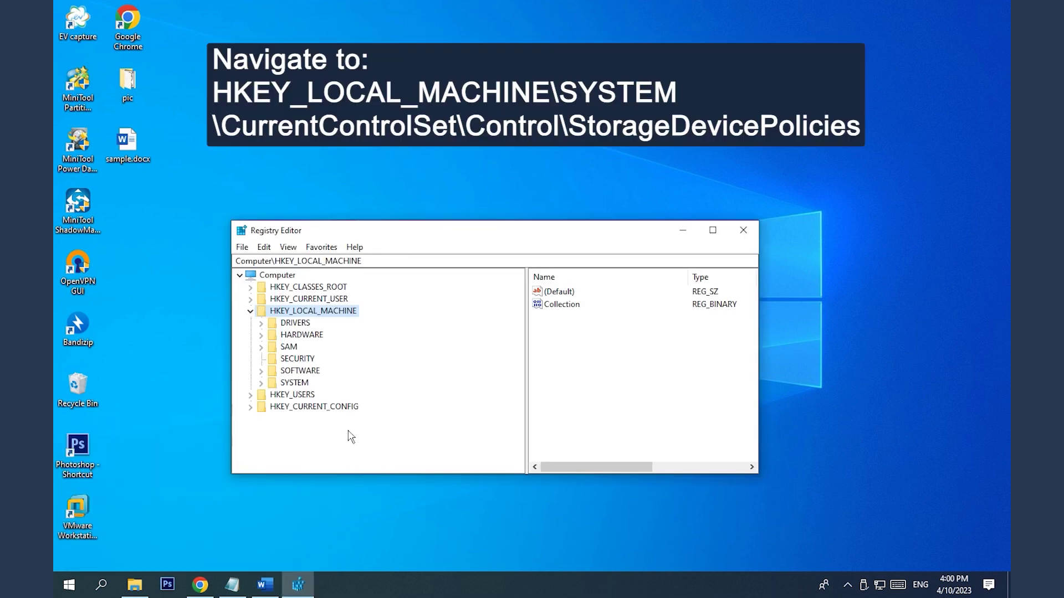
Navigate to SYSTEM\CurrentControlSet\Control\StorageDevicePolicies to show its write Protection value.
{"action": "left_click", "coordinate": [261, 383]}
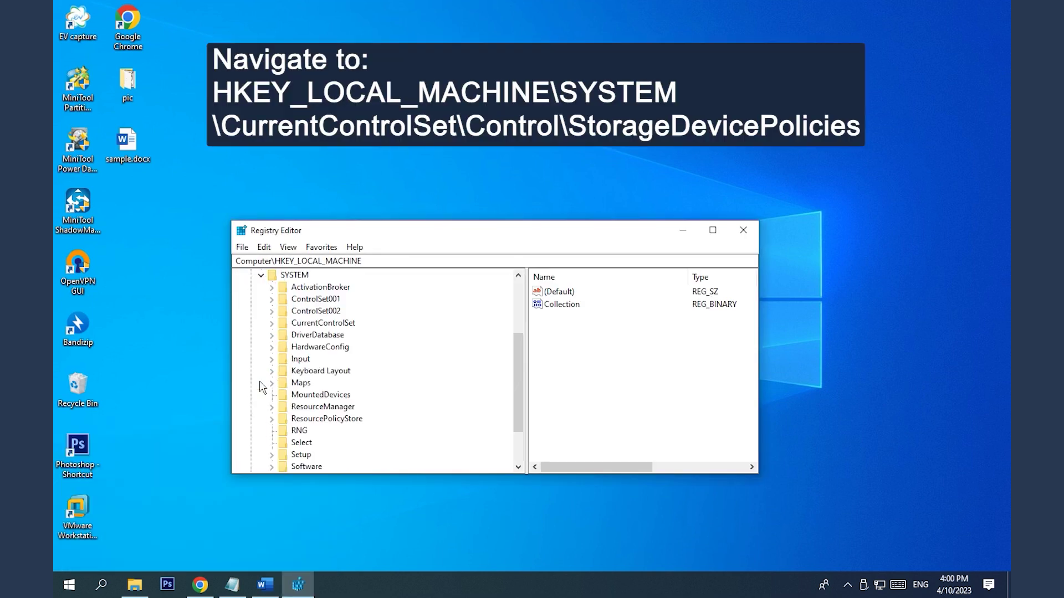
{"action": "left_click", "coordinate": [272, 324]}
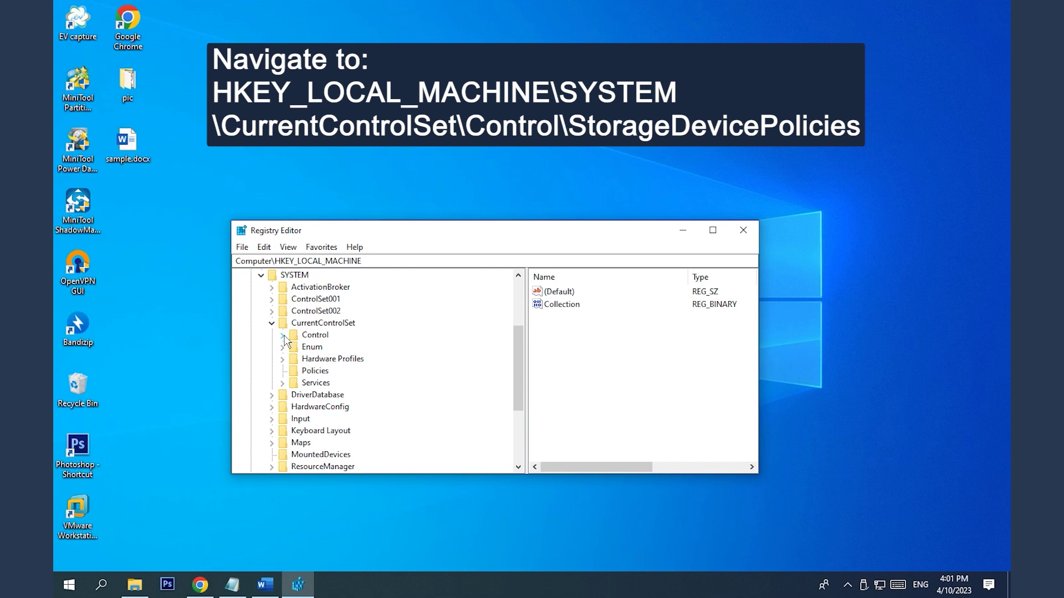
{"action": "left_click", "coordinate": [283, 336]}
{"action": "scroll", "coordinate": [350, 385], "scroll_direction": "down", "scroll_amount": 15}
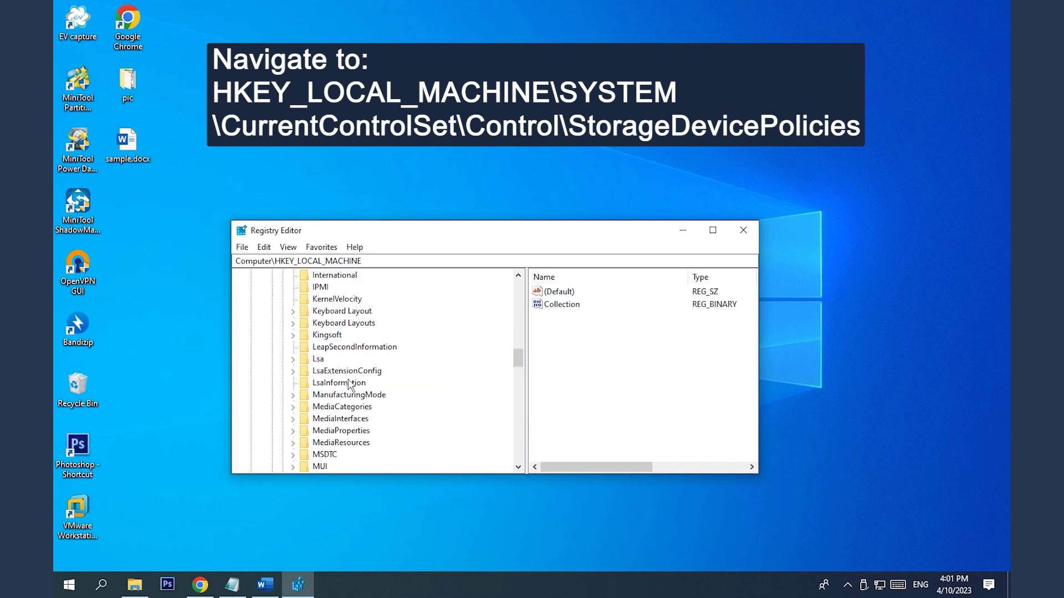
{"action": "scroll", "coordinate": [349, 385], "scroll_direction": "down", "scroll_amount": 15}
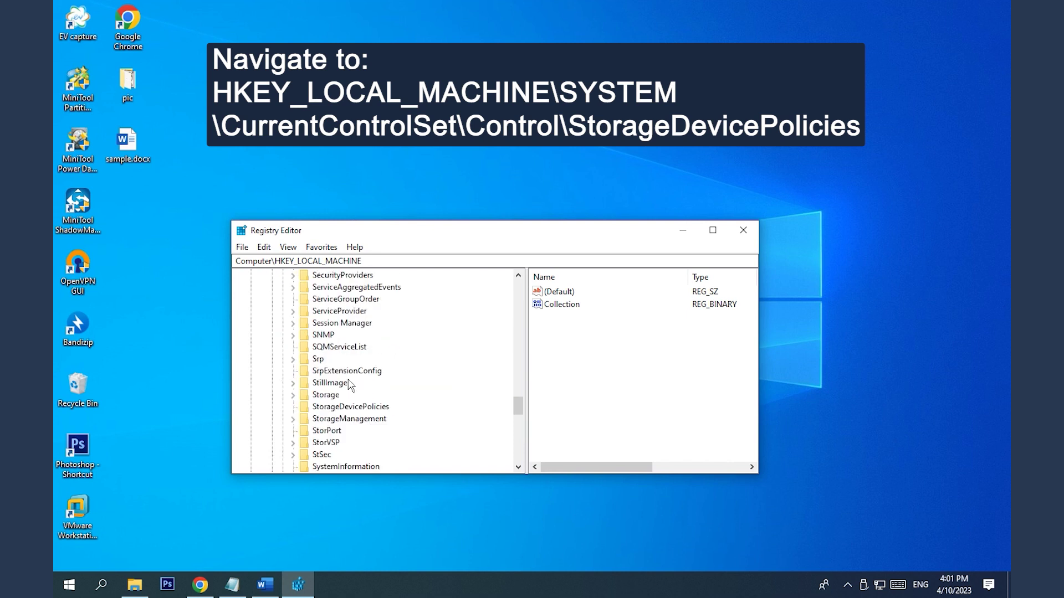
{"action": "left_click", "coordinate": [314, 409]}
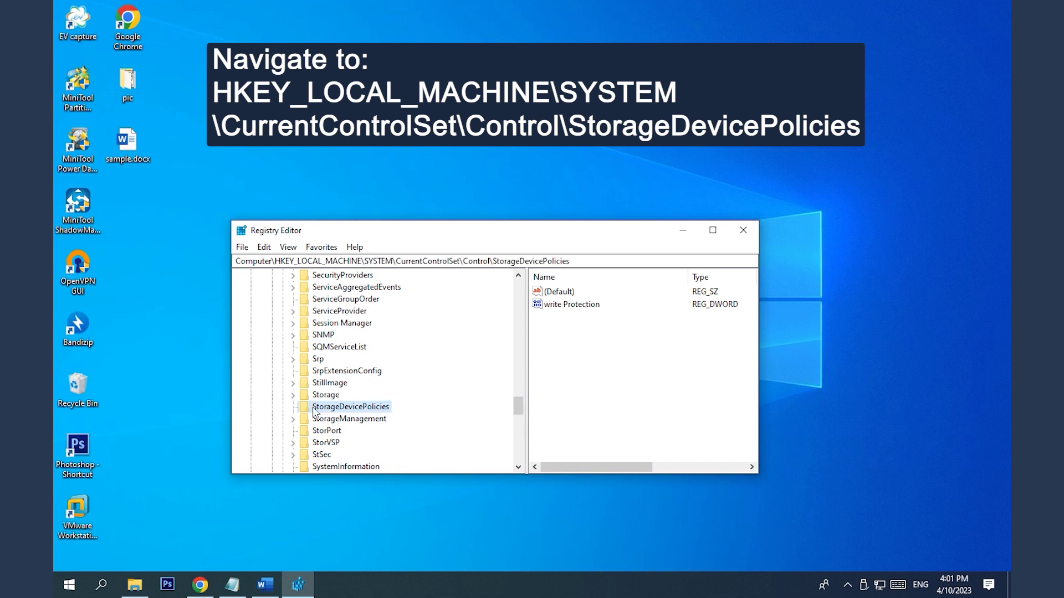
Change the write Protection value data to 0, then close Registry Editor.
{"action": "right_click", "coordinate": [592, 308]}
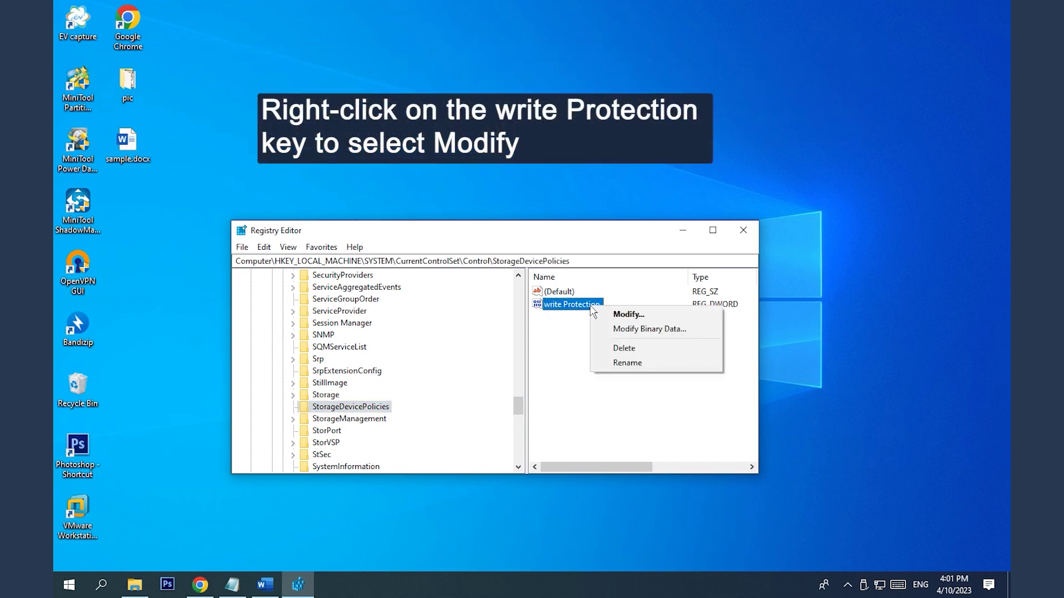
{"action": "left_click", "coordinate": [602, 316]}
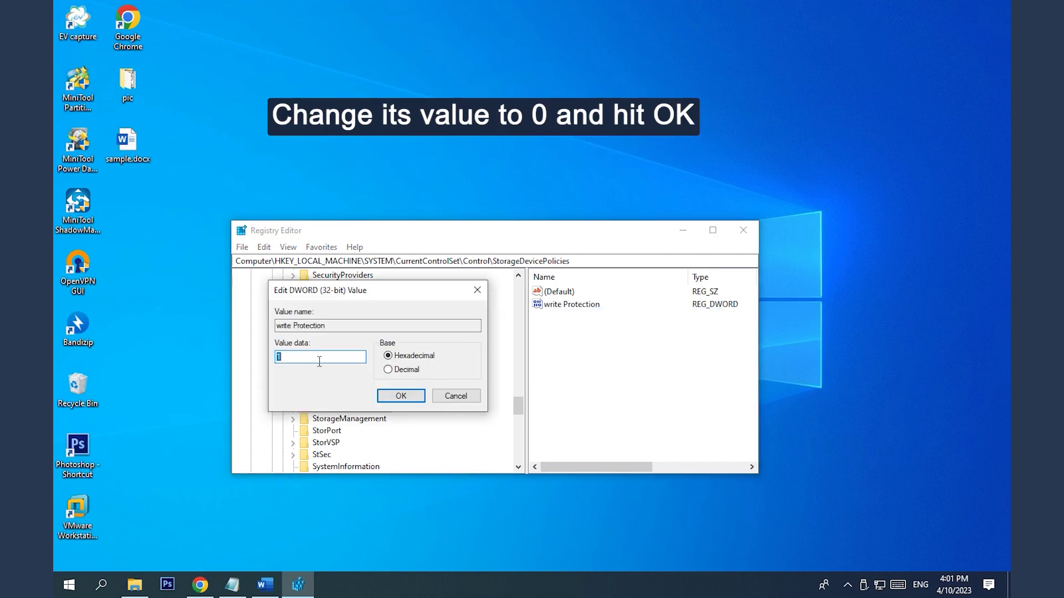
{"action": "type", "text": "0"}
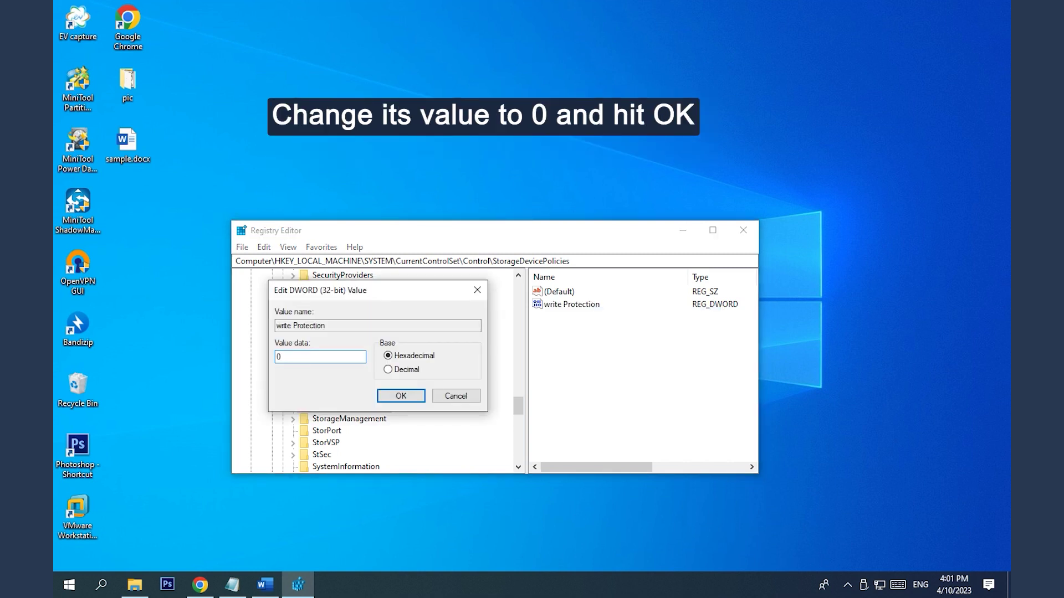
{"action": "left_click", "coordinate": [398, 396]}
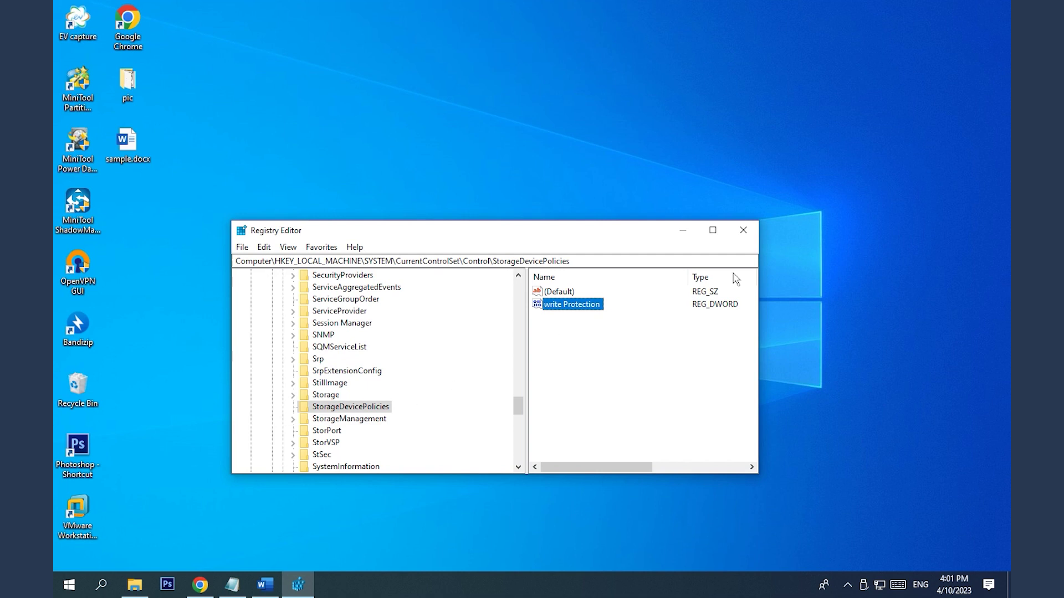
{"action": "left_click", "coordinate": [743, 235]}
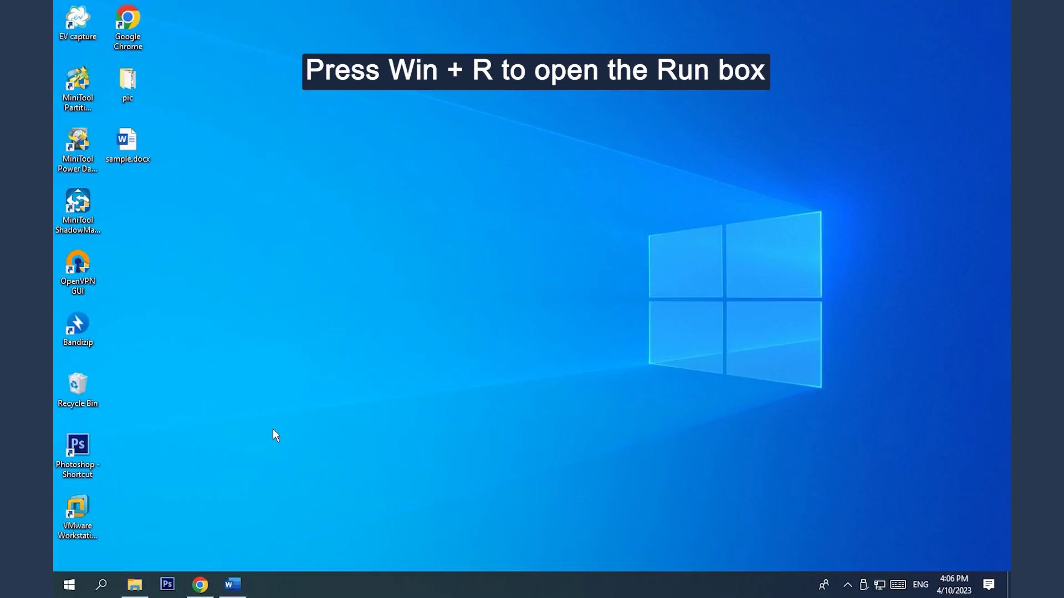
Launch diskpart from the Run box and list disks: Disk 0 (931 GB), Disk 1 (29 GB).
{"action": "key", "text": "super+r"}
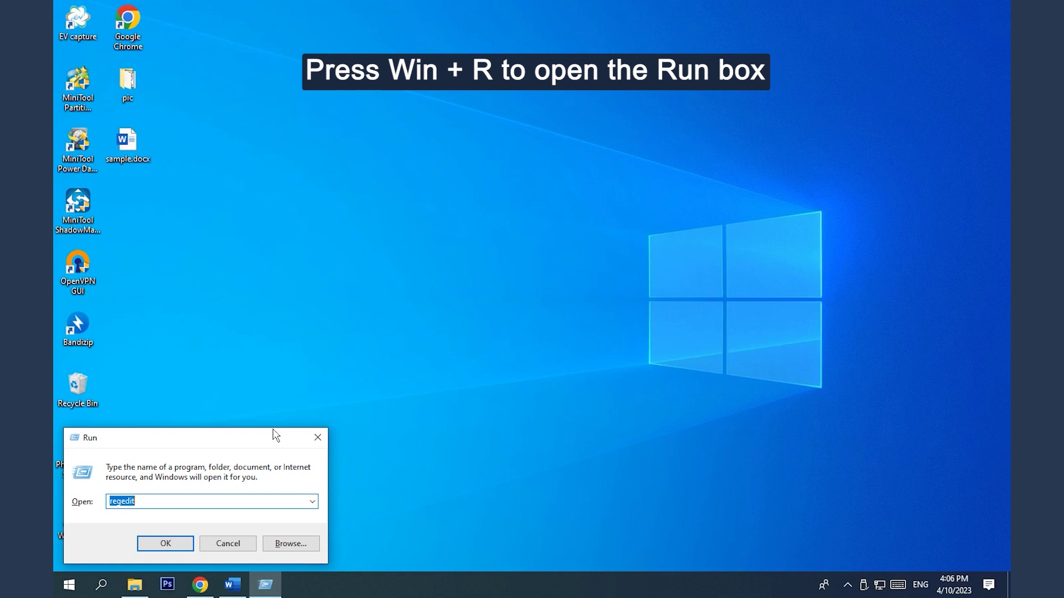
{"action": "type", "text": "diskpa"}
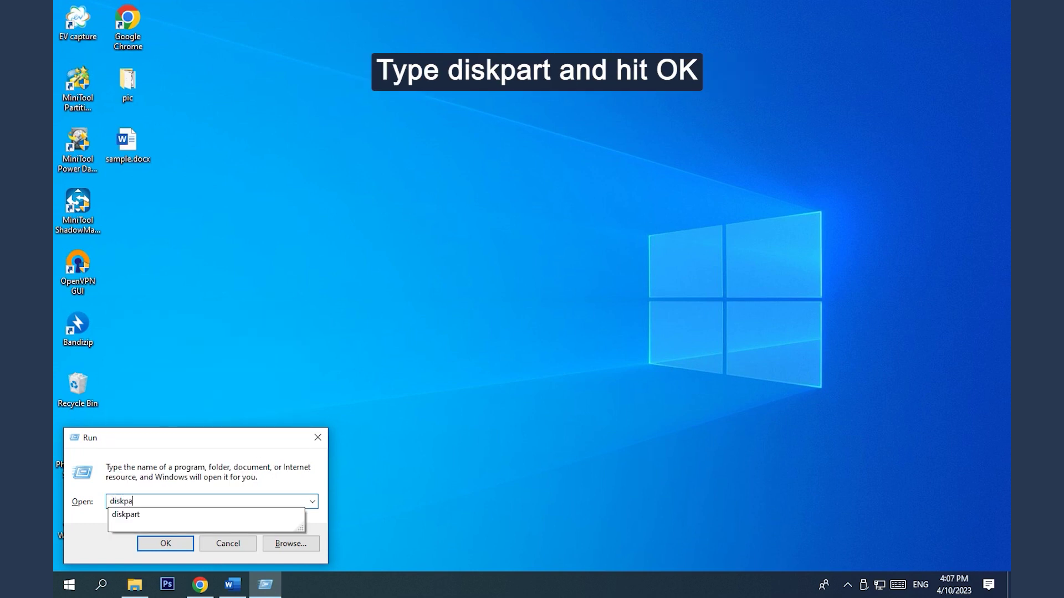
{"action": "type", "text": "rt"}
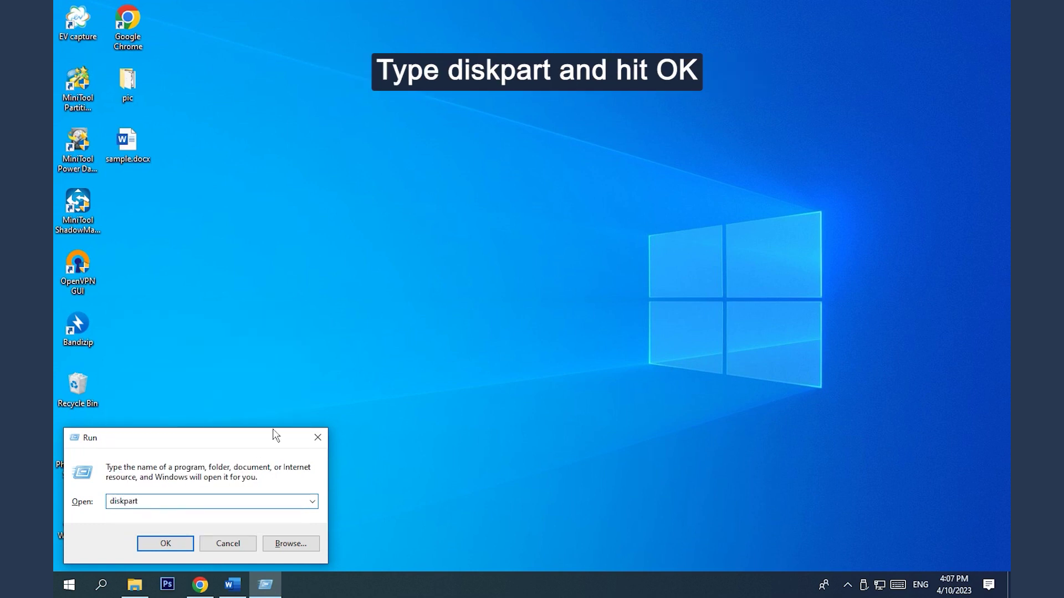
{"action": "key", "text": "Return"}
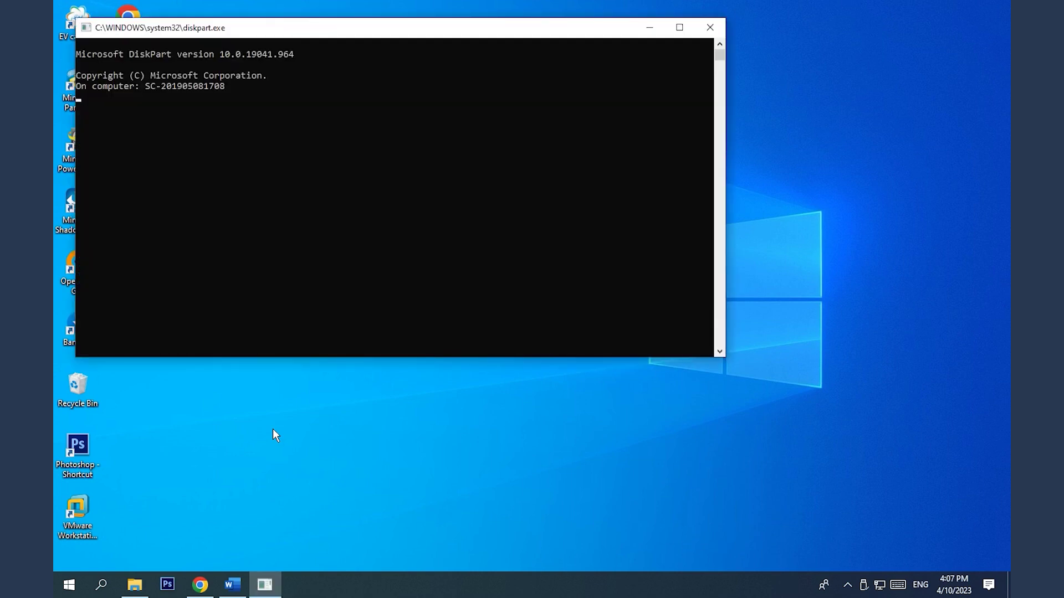
{"action": "left_click_drag", "start_coordinate": [350, 29], "coordinate": [395, 97]}
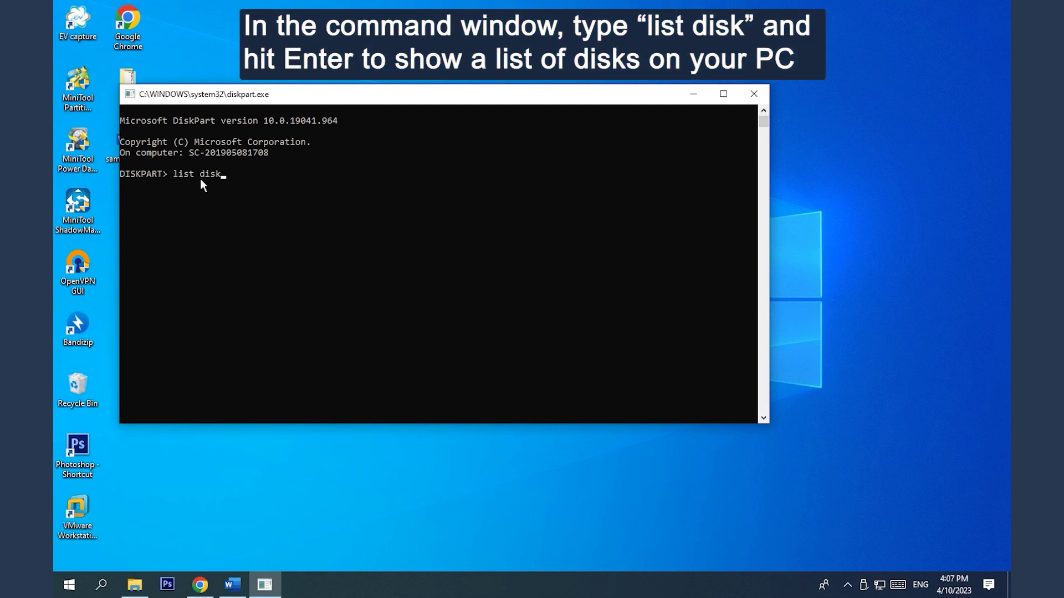
{"action": "key", "text": "Return"}
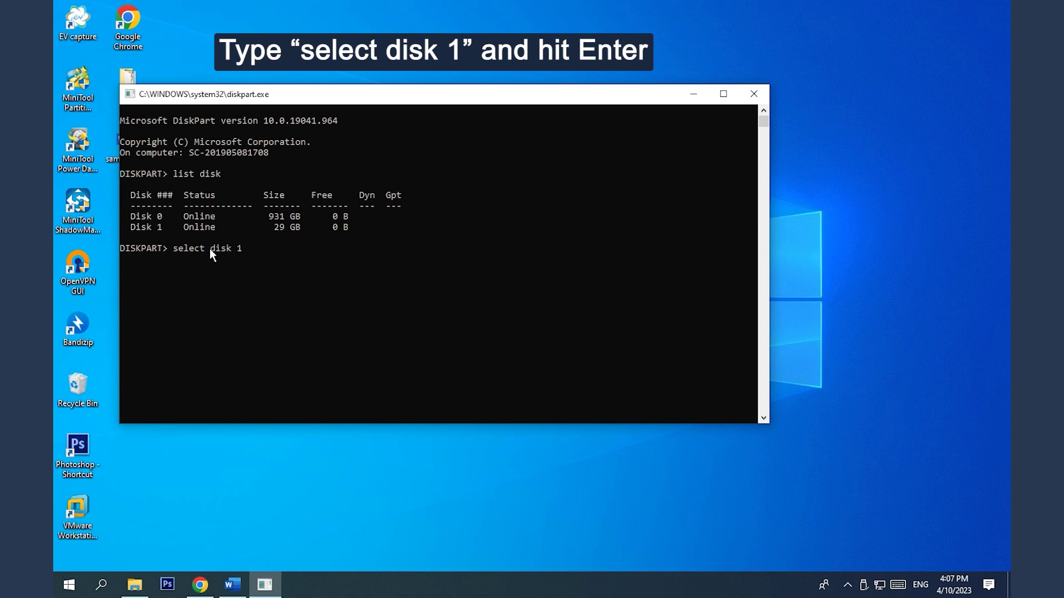
Select disk 1, run 'attributes disk clear readonly', then exit DiskPart.
{"action": "key", "text": "Return"}
{"action": "type", "text": "attri"}
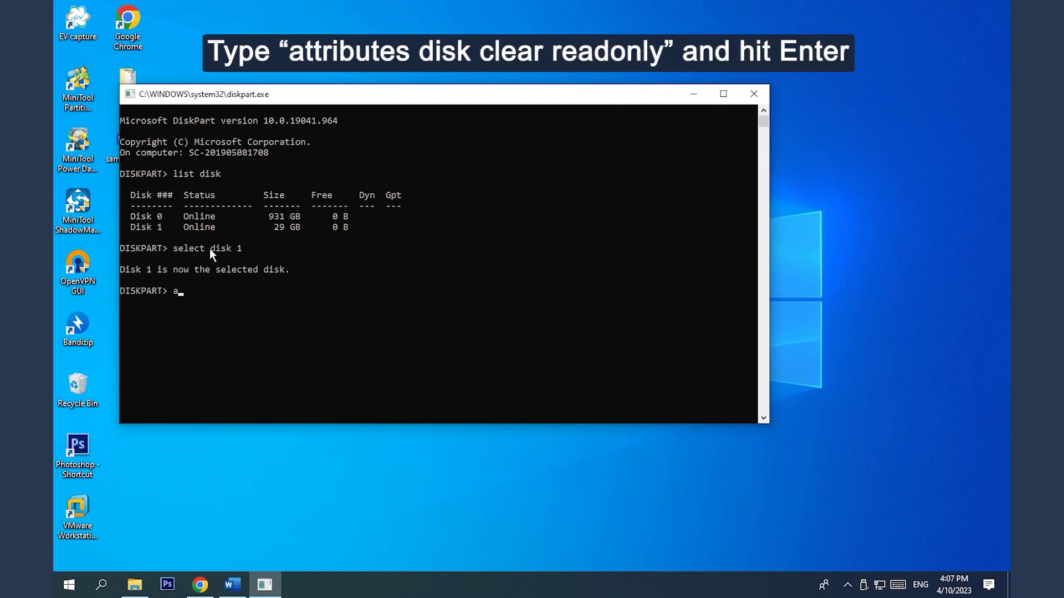
{"action": "type", "text": "butes disk clear readonly"}
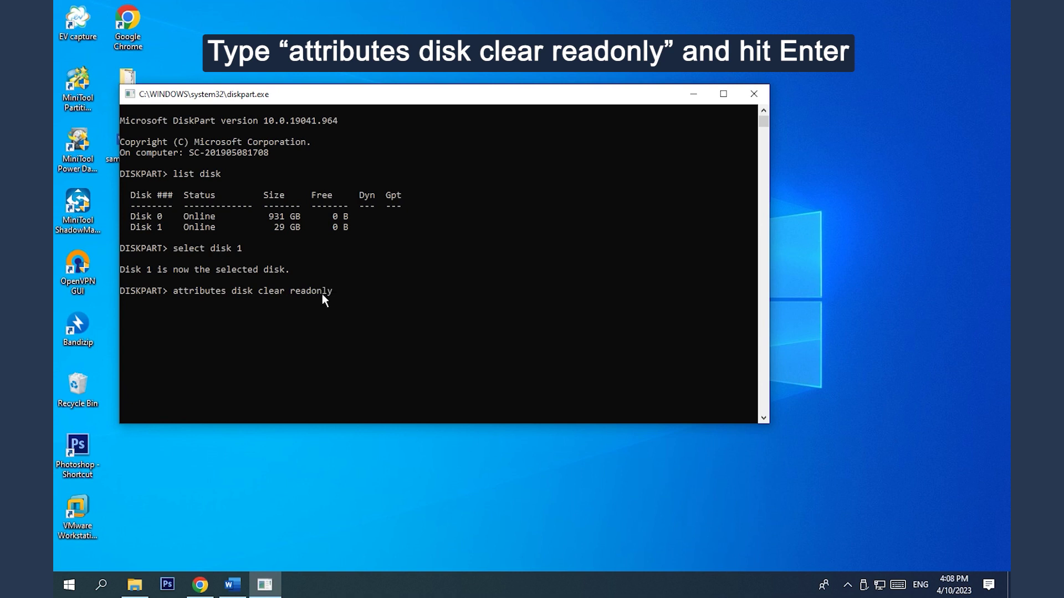
{"action": "key", "text": "Return"}
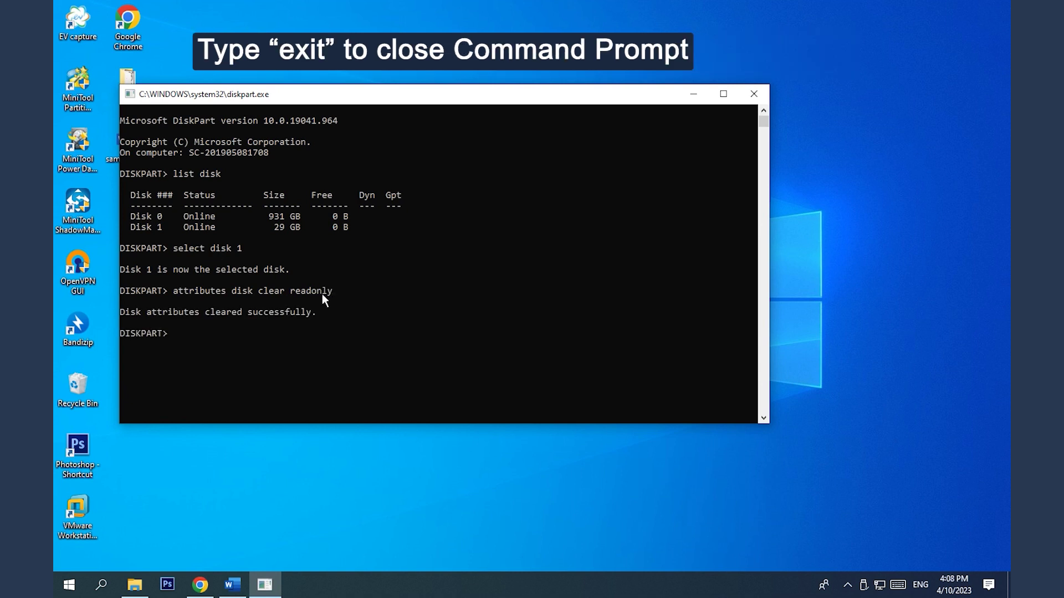
{"action": "type", "text": "exit"}
{"action": "key", "text": "Return"}
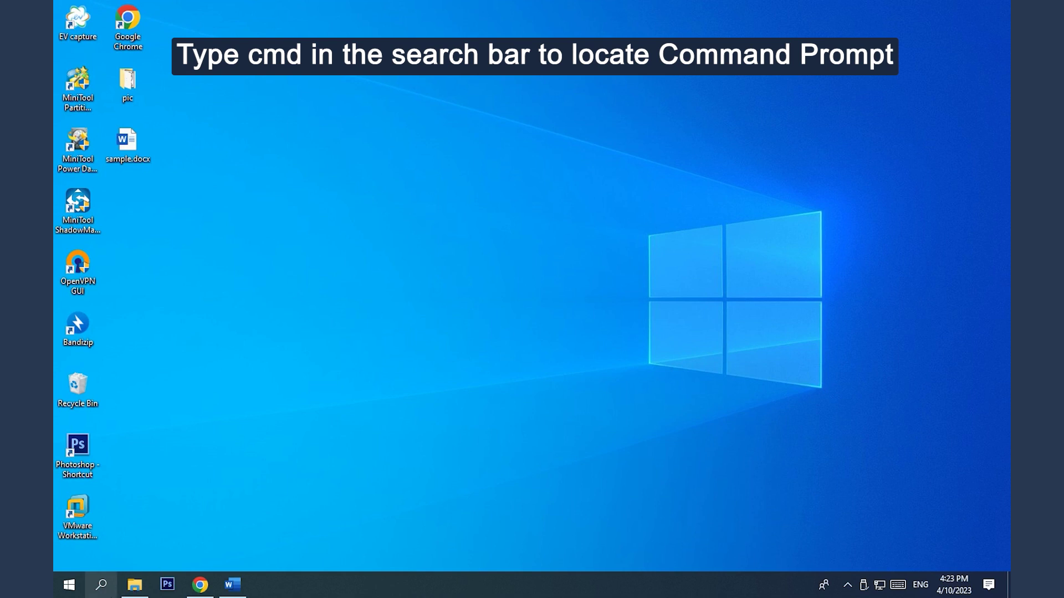
Search for cmd and run Command Prompt as administrator.
{"action": "left_click", "coordinate": [101, 585]}
{"action": "type", "text": "cmd"}
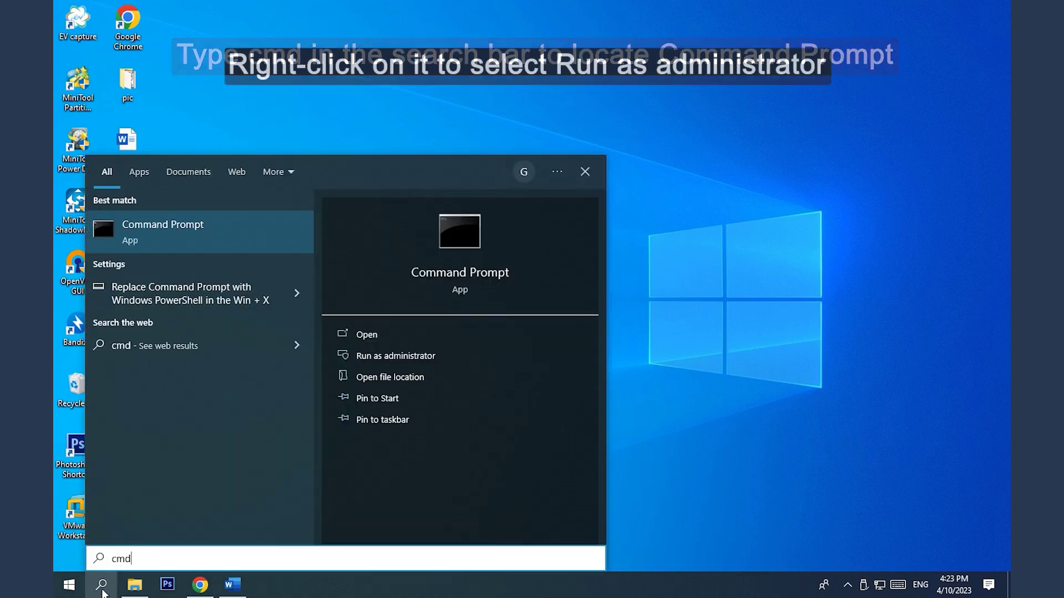
{"action": "right_click", "coordinate": [178, 243]}
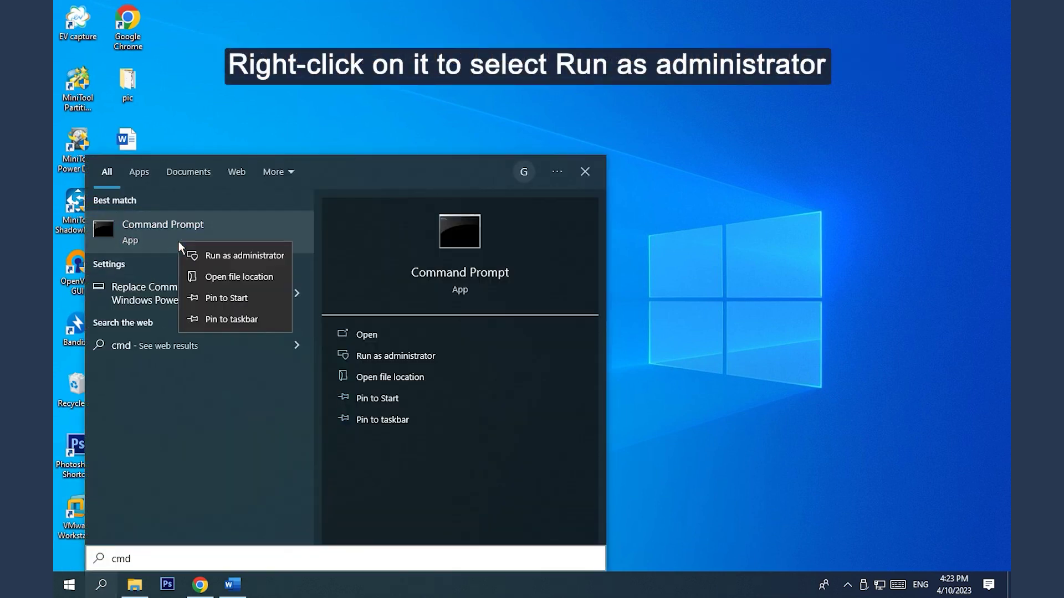
{"action": "left_click", "coordinate": [217, 255]}
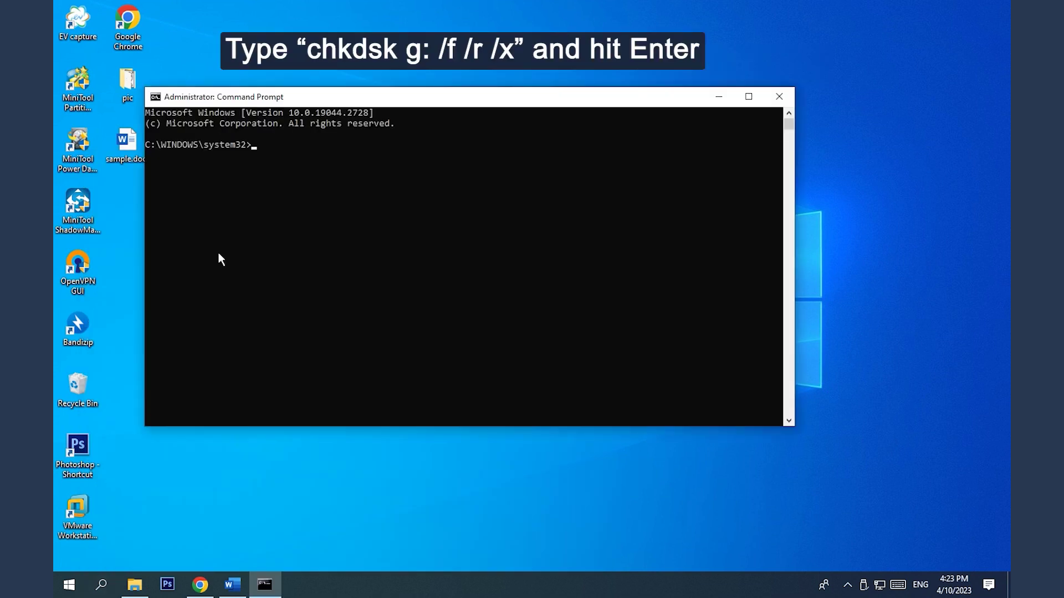
Run 'chkdsk g: /f /r /x' on drive G:, then exit Command Prompt once it finds no problems.
{"action": "type", "text": "chkdsk g: /f /r /x"}
{"action": "key", "text": "Return"}
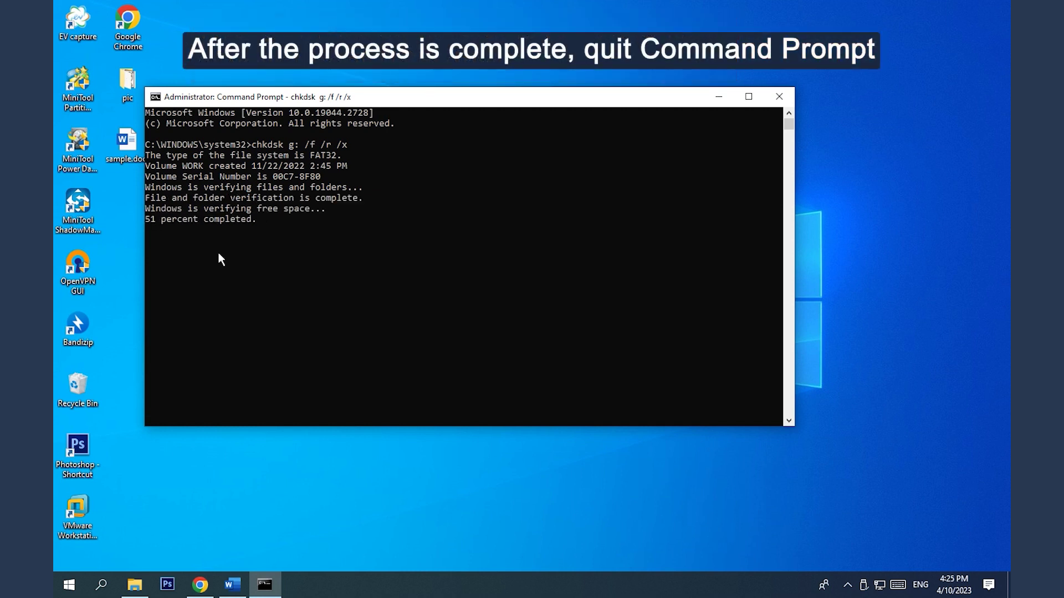
{"action": "type", "text": "exit"}
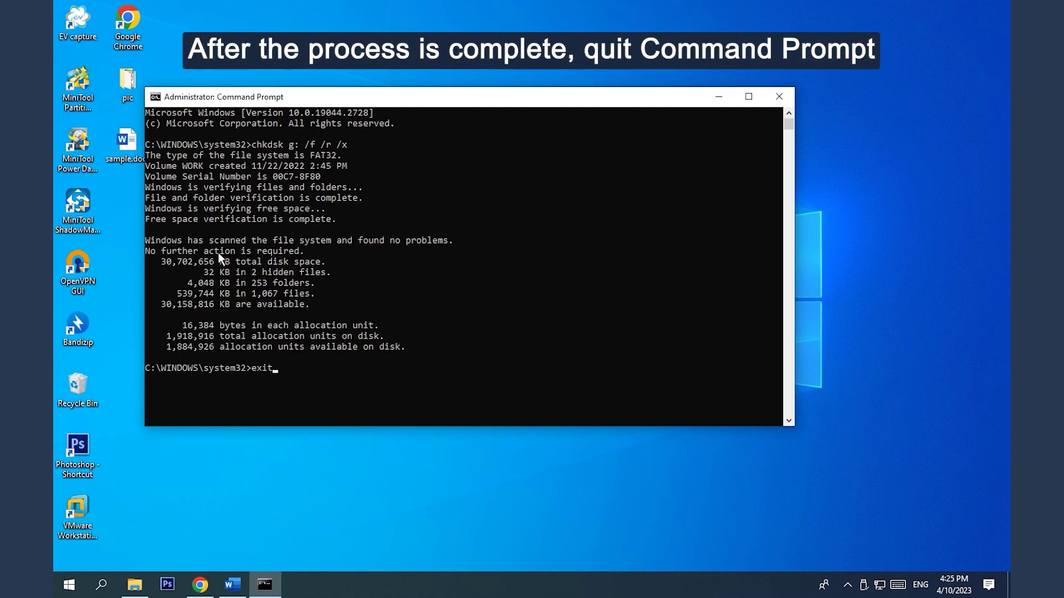
{"action": "key", "text": "Return"}
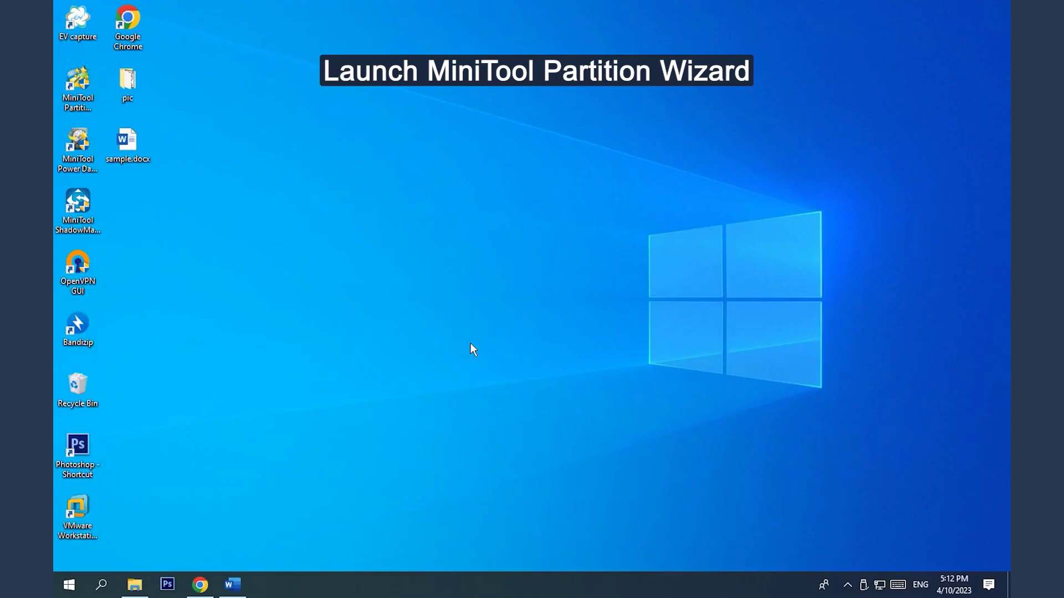
Launch MiniTool Partition Wizard and select the USB drive's G:WORK partition.
{"action": "double_click", "coordinate": [82, 99]}
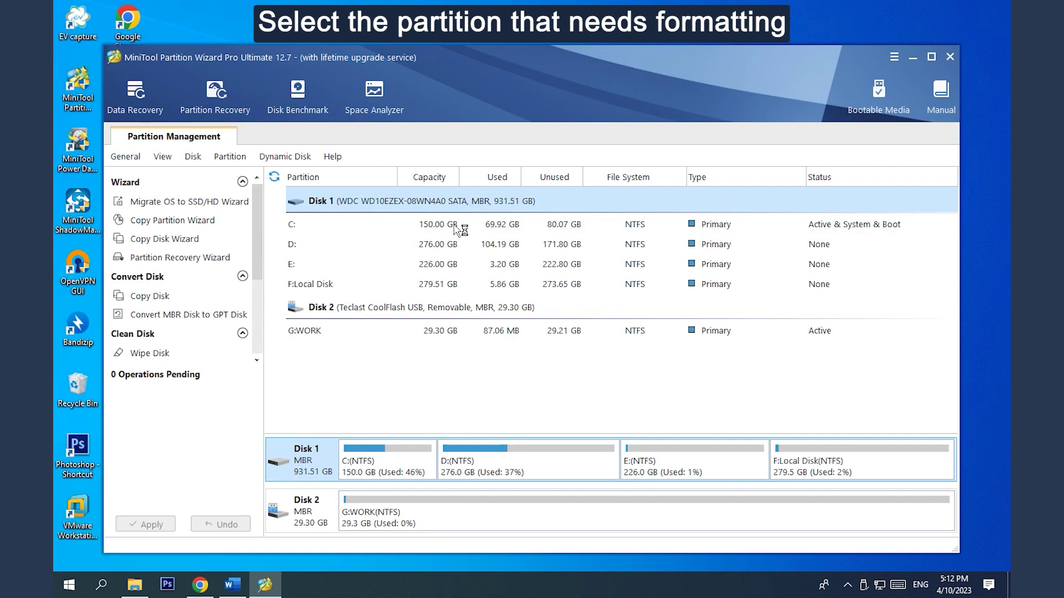
{"action": "left_click", "coordinate": [400, 510]}
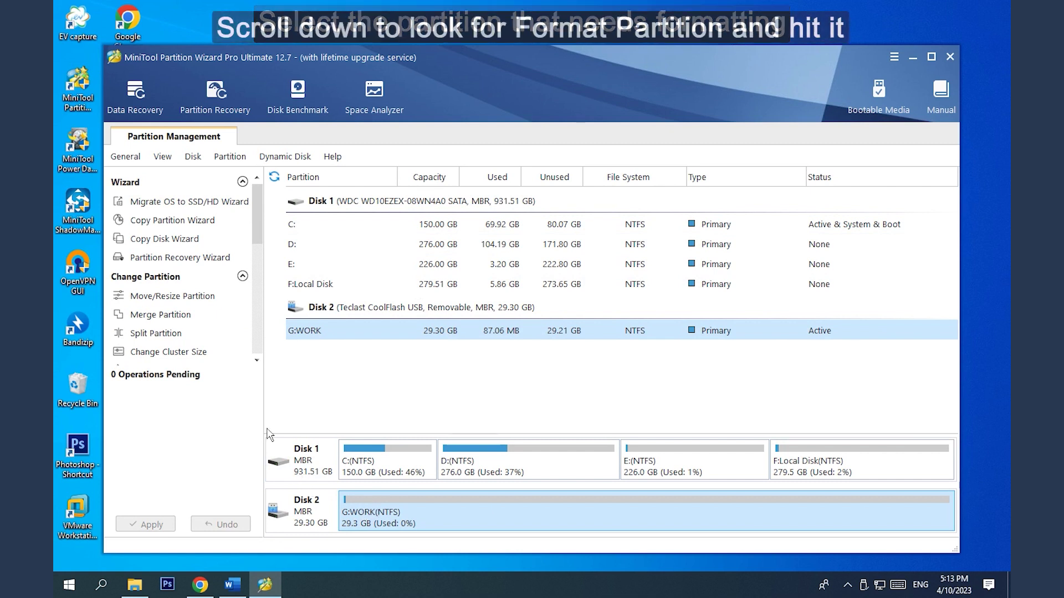
{"action": "left_click_drag", "start_coordinate": [254, 224], "coordinate": [270, 277]}
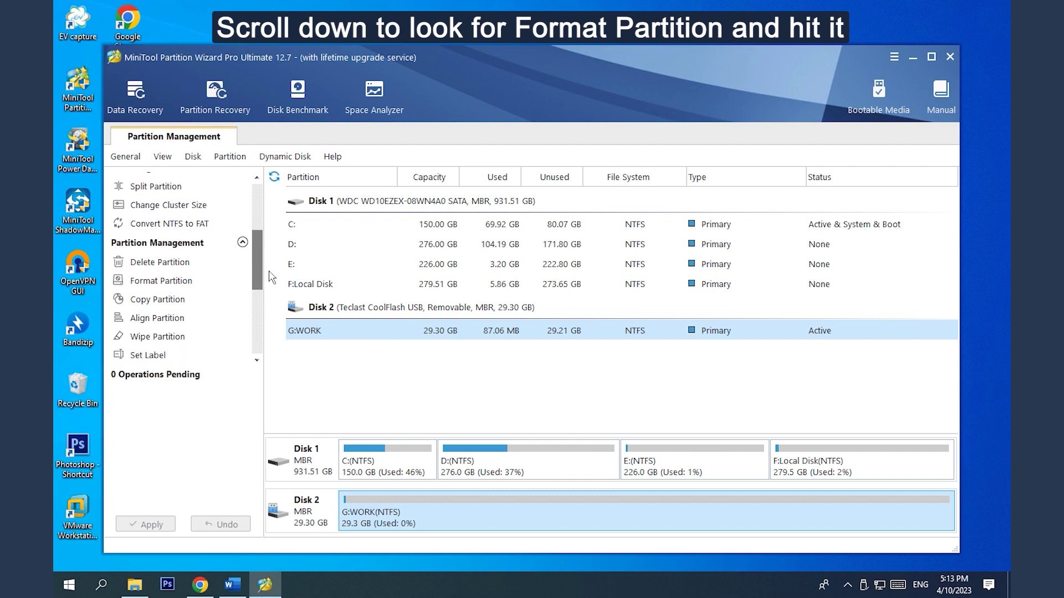
Format G:WORK as FAT32 with label WORK and Default cluster size.
{"action": "left_click", "coordinate": [192, 277]}
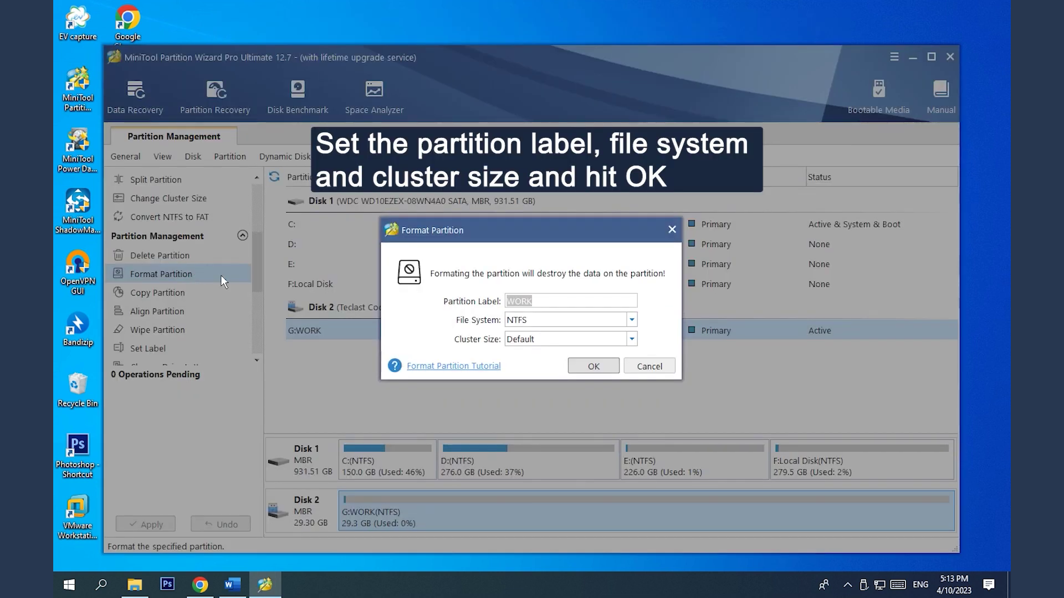
{"action": "left_click", "coordinate": [541, 300]}
{"action": "left_click", "coordinate": [545, 322]}
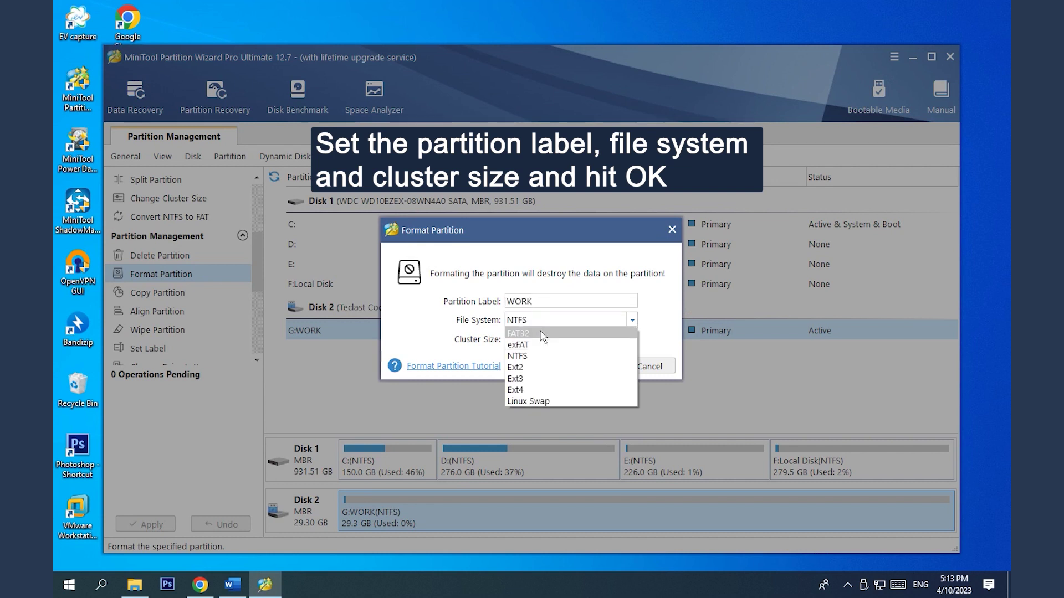
{"action": "left_click", "coordinate": [541, 334]}
{"action": "left_click", "coordinate": [551, 340]}
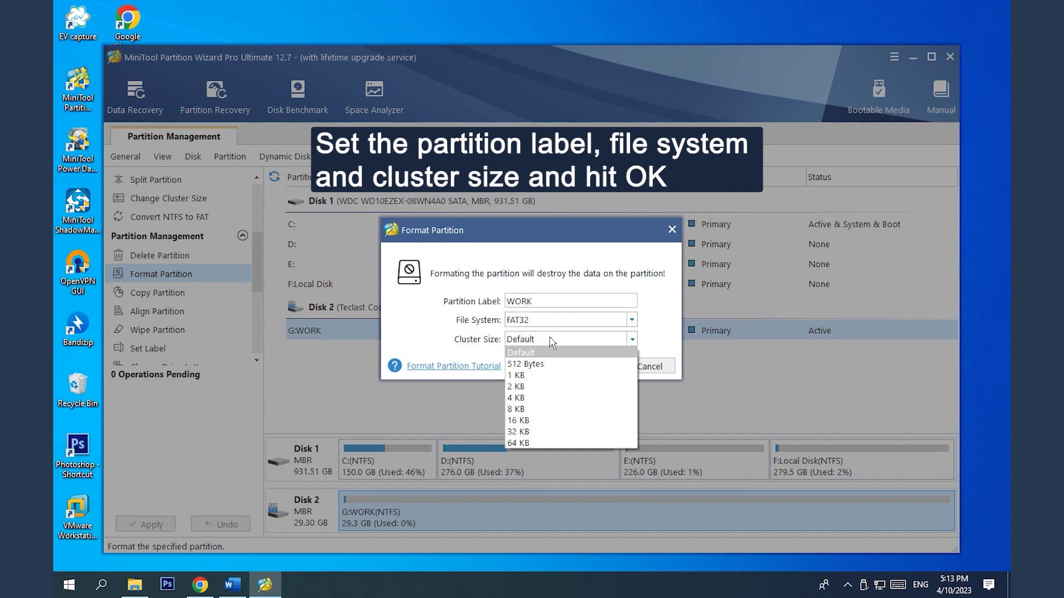
{"action": "left_click", "coordinate": [550, 353]}
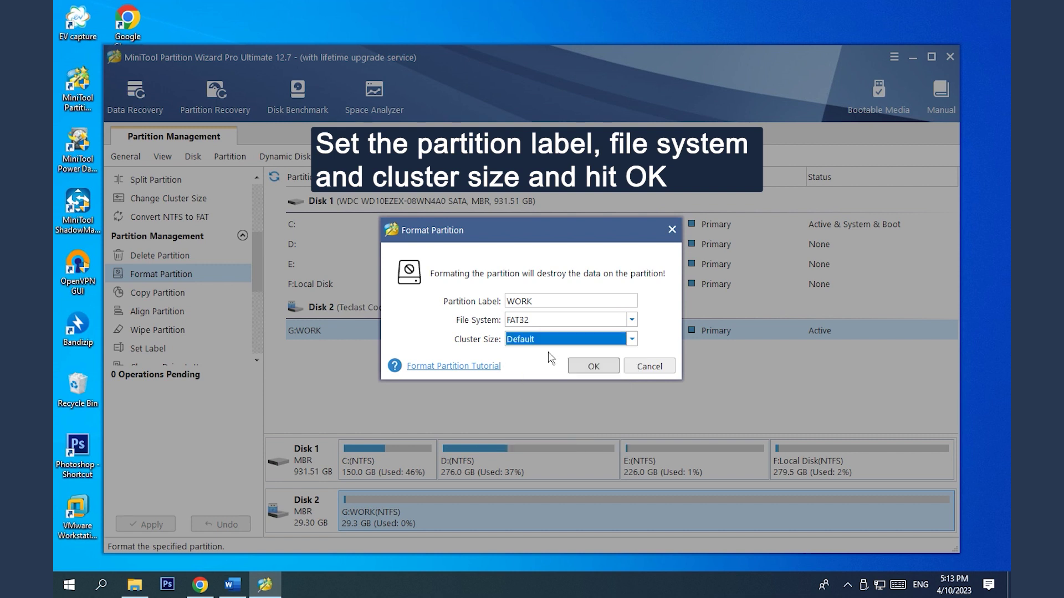
{"action": "left_click", "coordinate": [592, 367]}
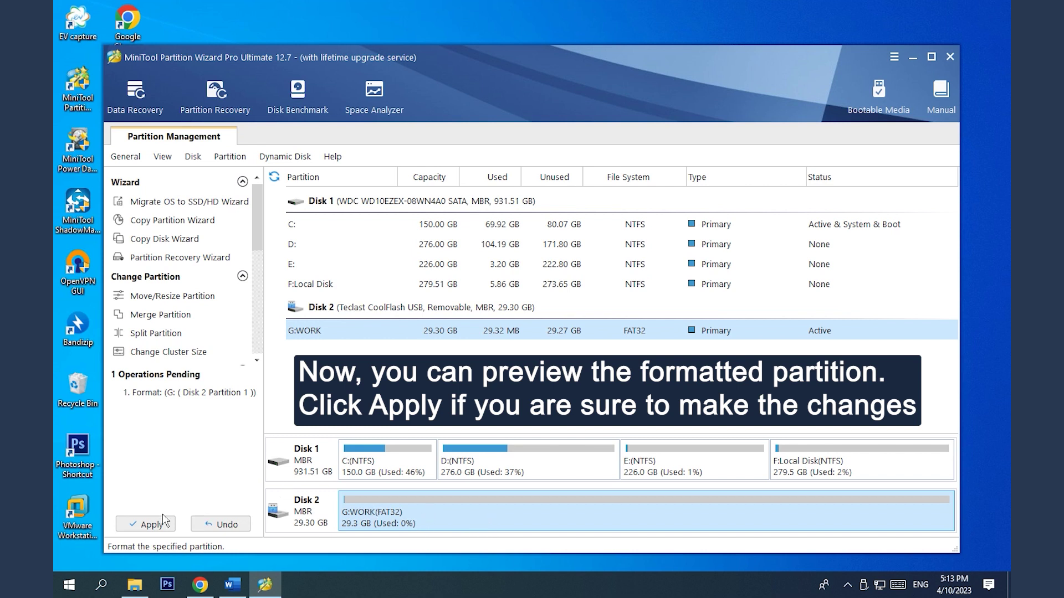
Apply the pending FAT32 format, dismiss the success message, and quit MiniTool Partition Wizard.
{"action": "left_click", "coordinate": [150, 527]}
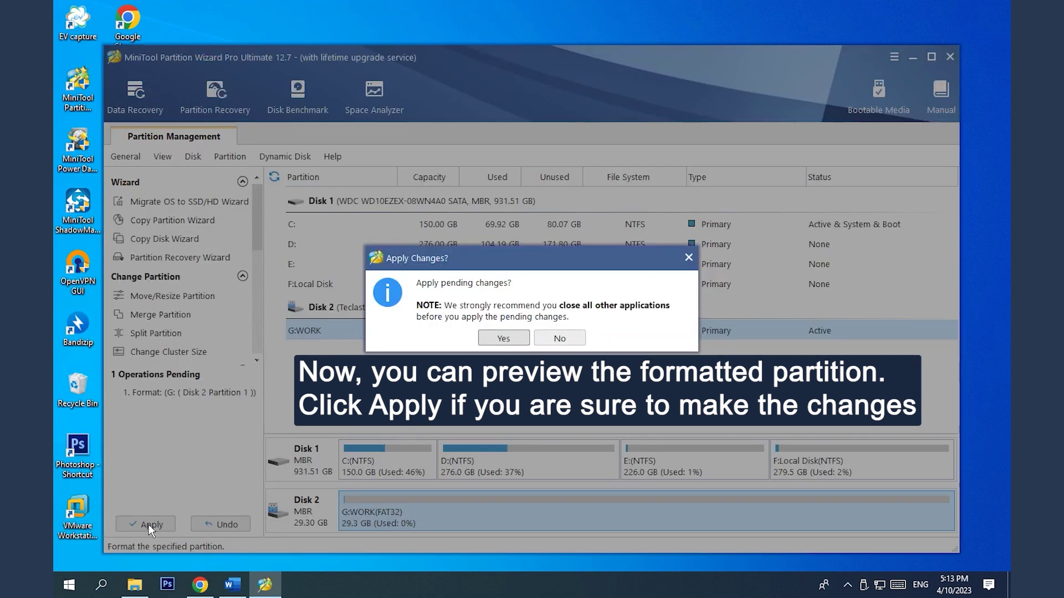
{"action": "left_click", "coordinate": [501, 339]}
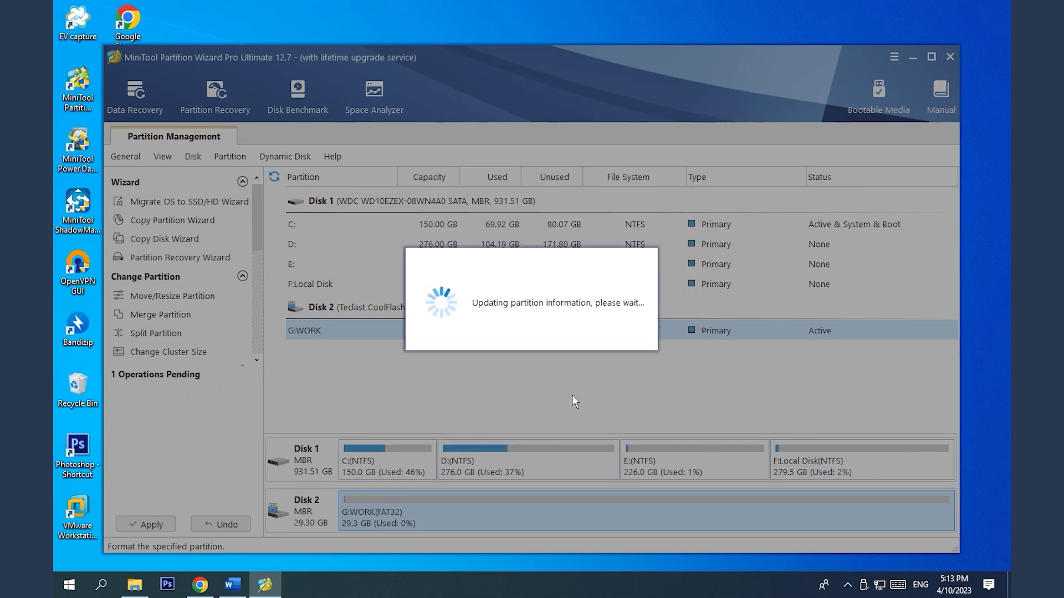
{"action": "left_click", "coordinate": [535, 333]}
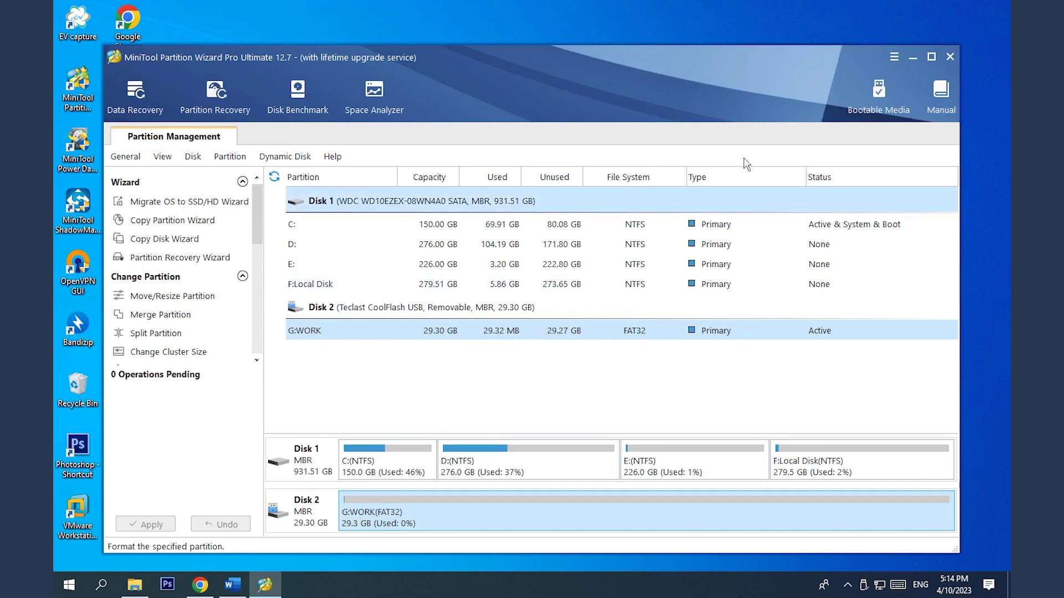
{"action": "left_click", "coordinate": [951, 57]}
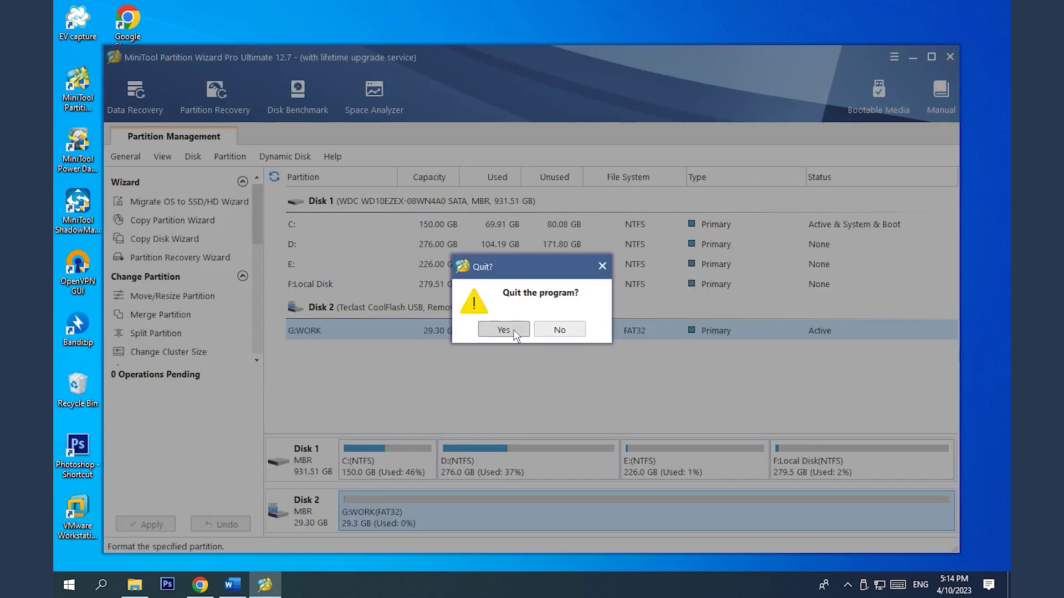